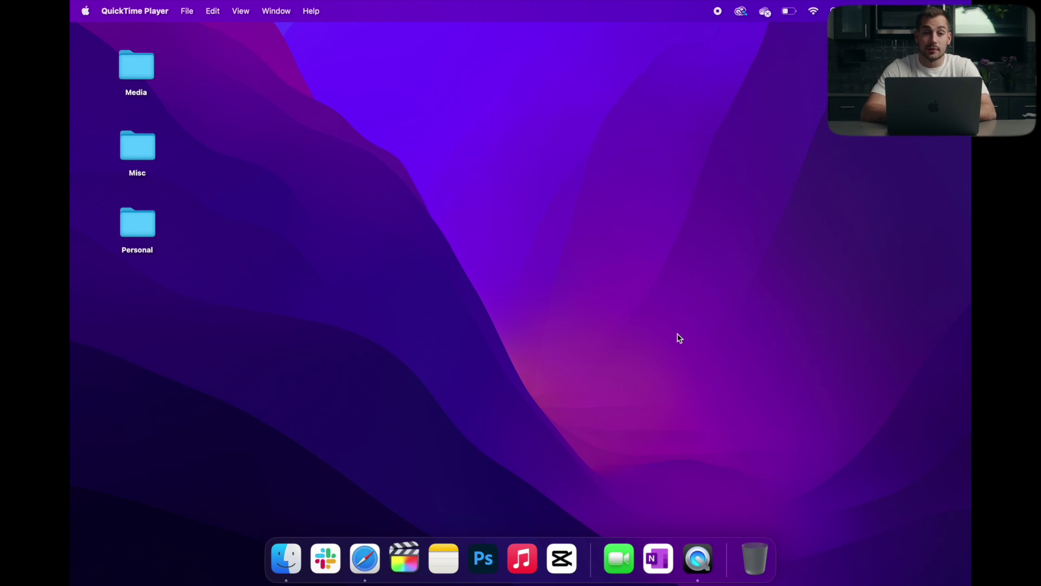
Move Word, Excel, OneNote, Outlook, PowerPoint and Teams from Applications to the Trash, authorizing with the admin password
click(285, 554)
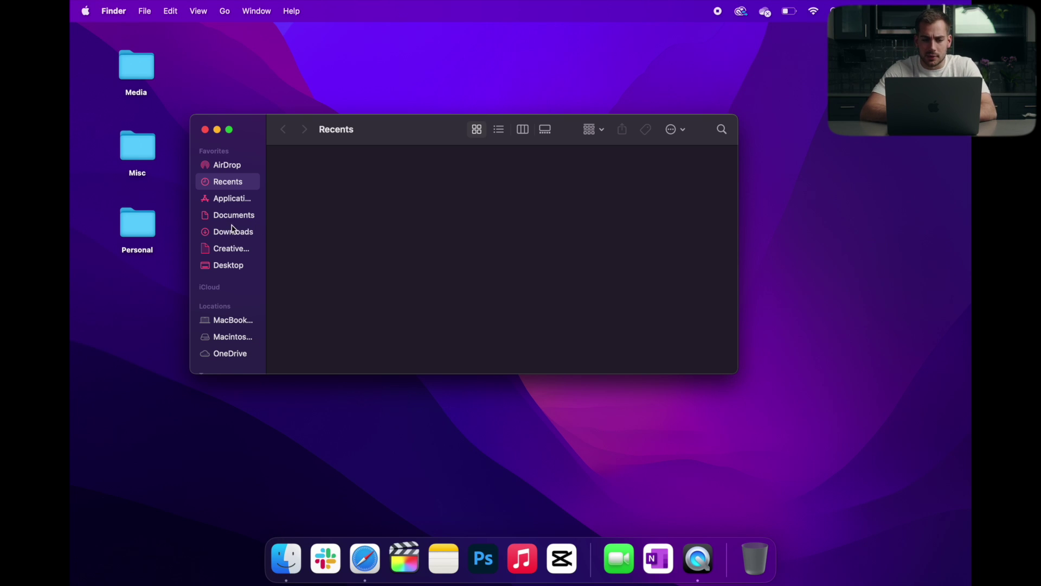
click(238, 198)
scroll(474, 275, down, 10)
drag(413, 210, 711, 214)
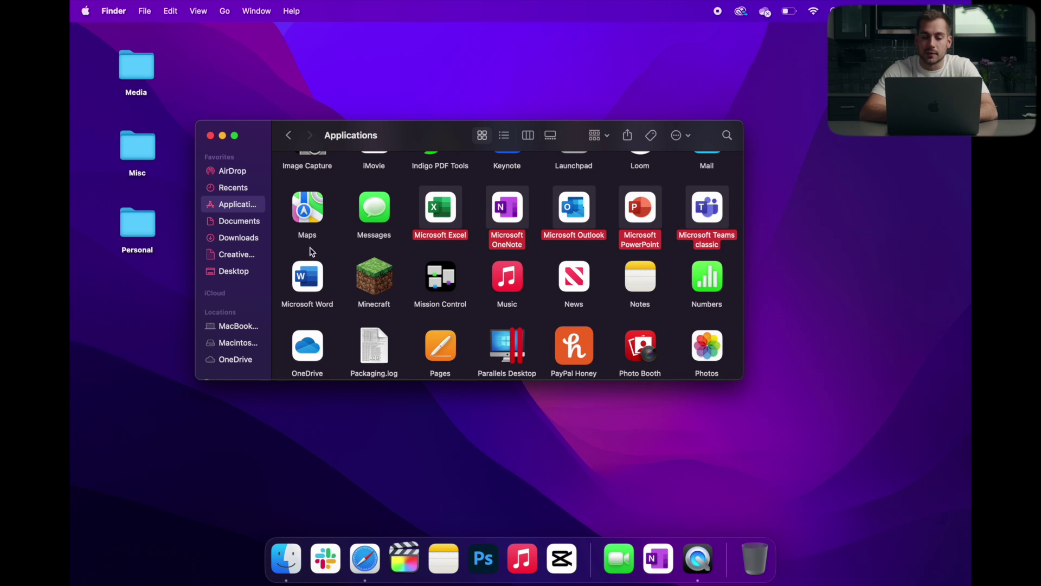
super+click(316, 275)
right_click(305, 275)
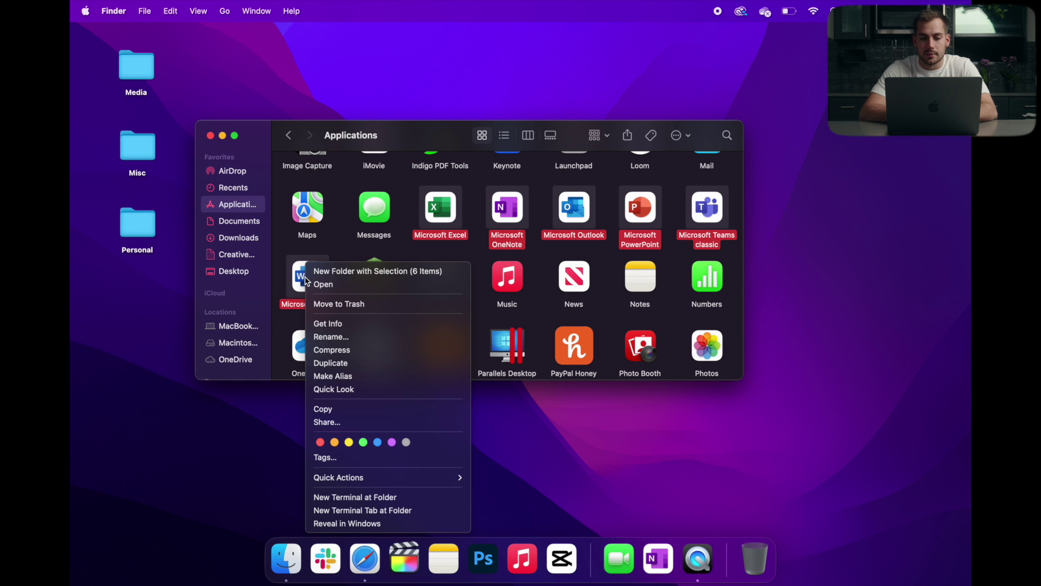
click(342, 302)
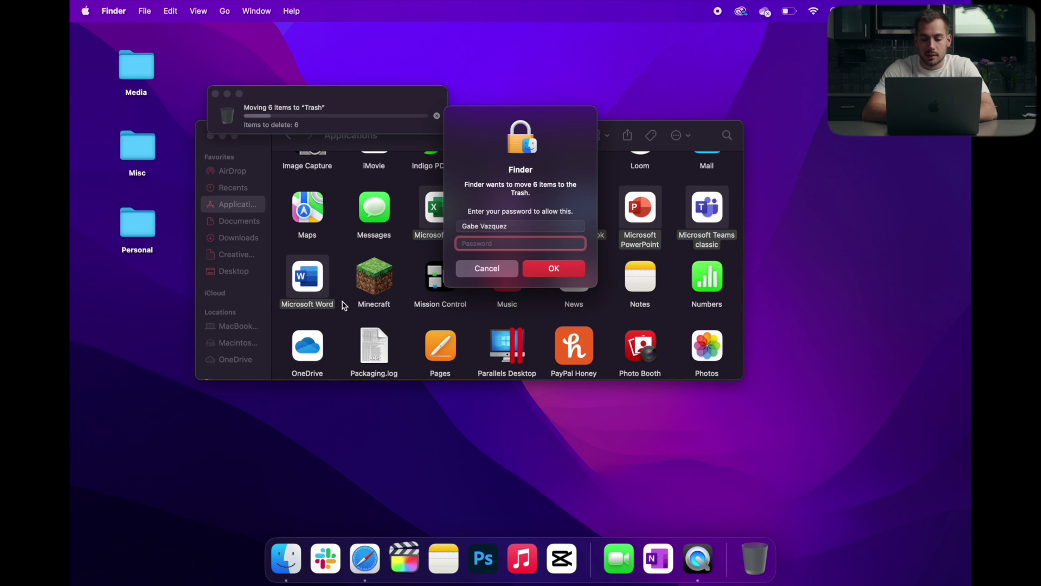
text(••)
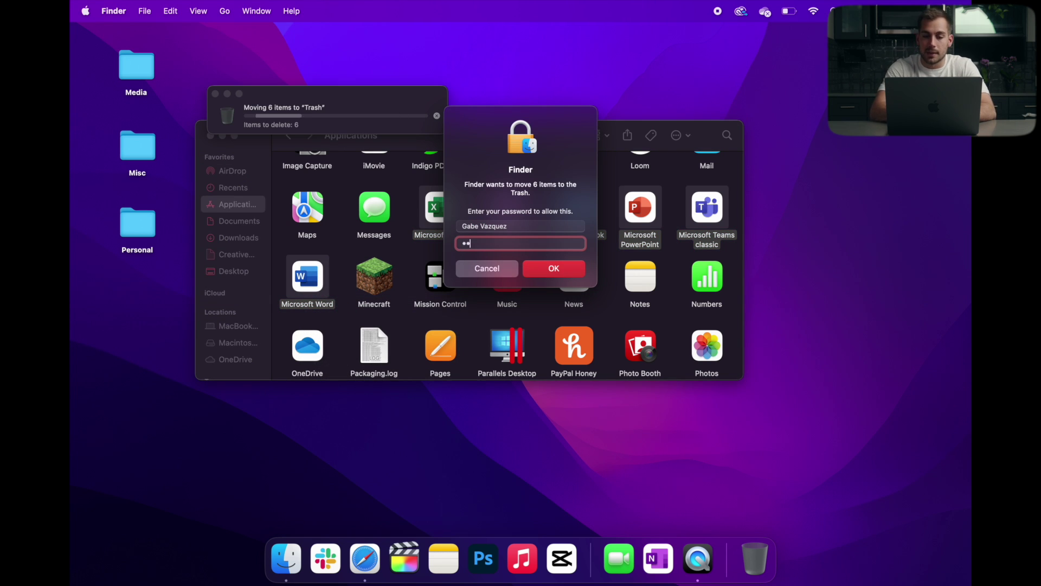
text(•••••••••)
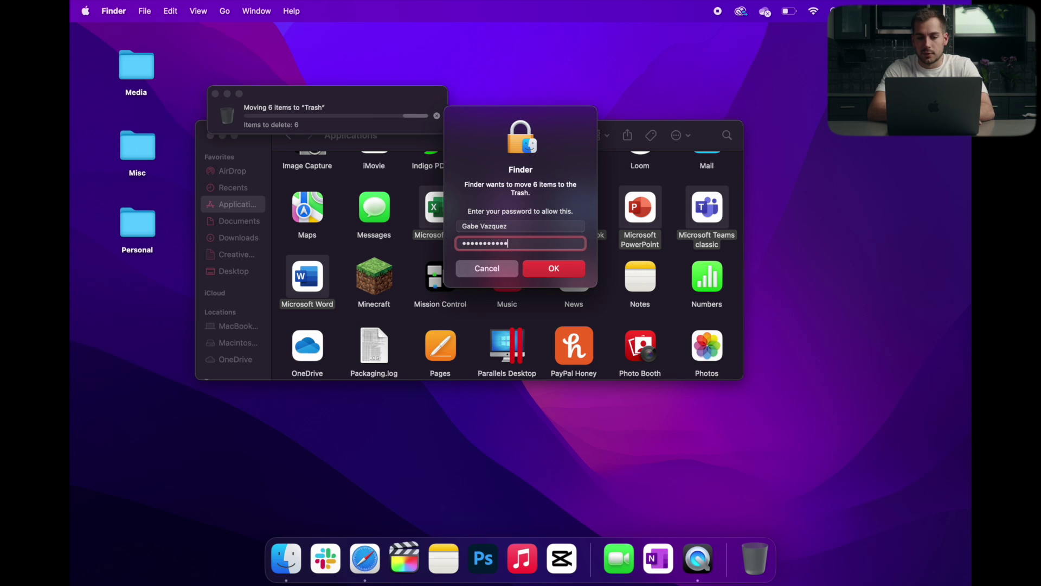
key(Return)
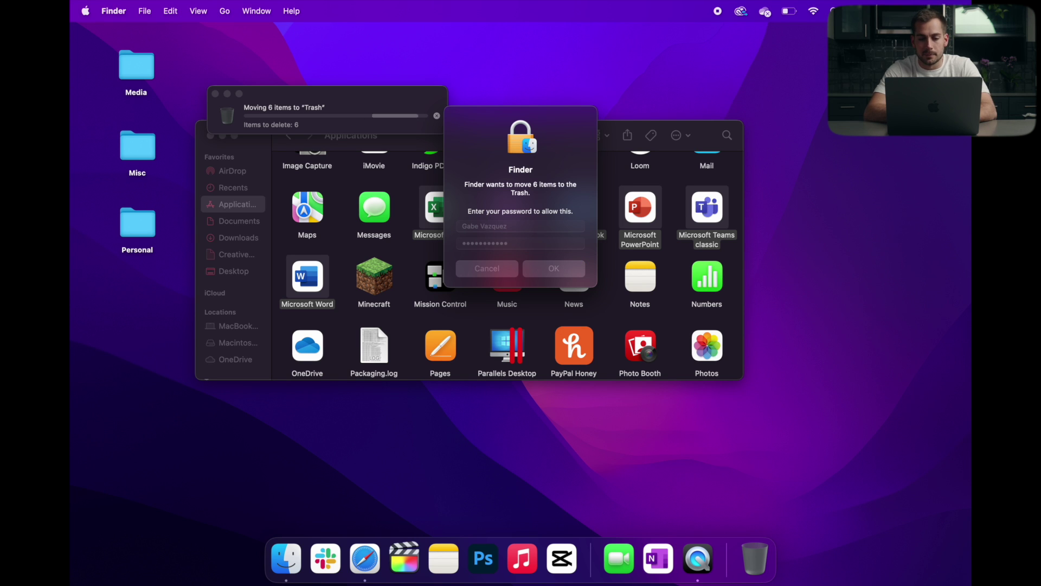
text(•••)
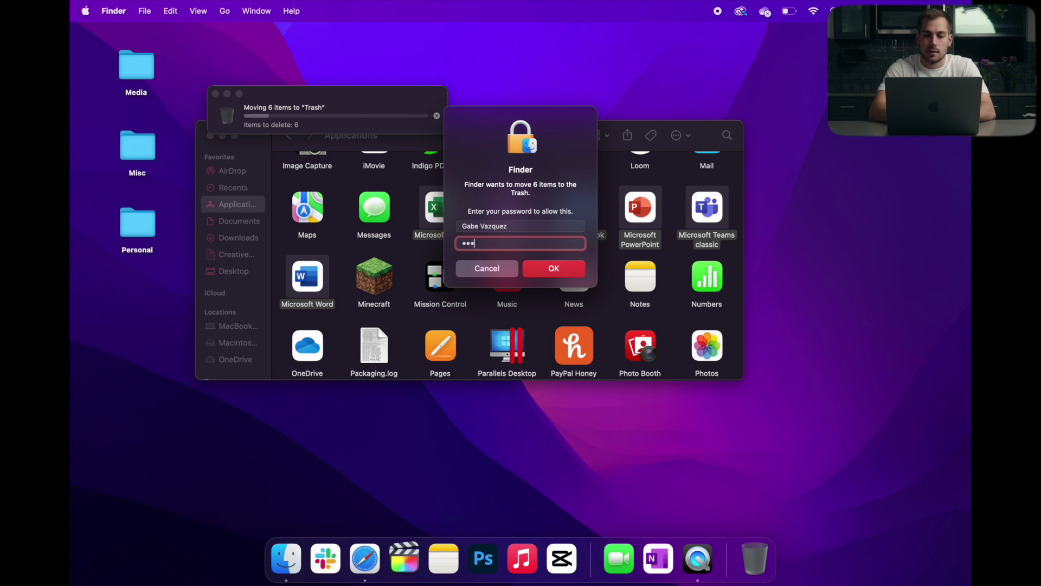
key(Return)
Search the Mac for 'office' and move the Office app to the Trash
scroll(507, 260, up, 10)
click(733, 143)
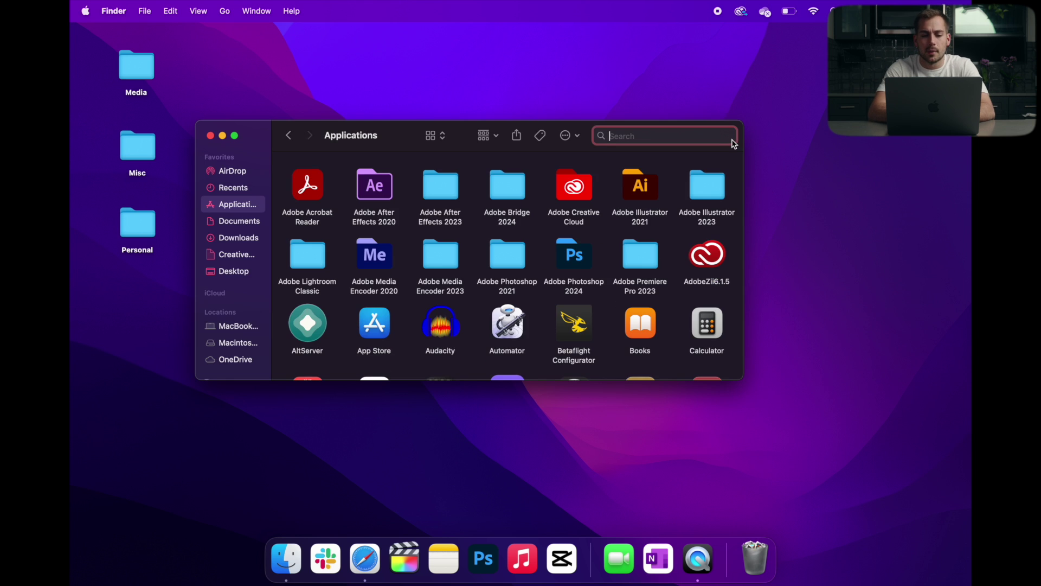
text(office)
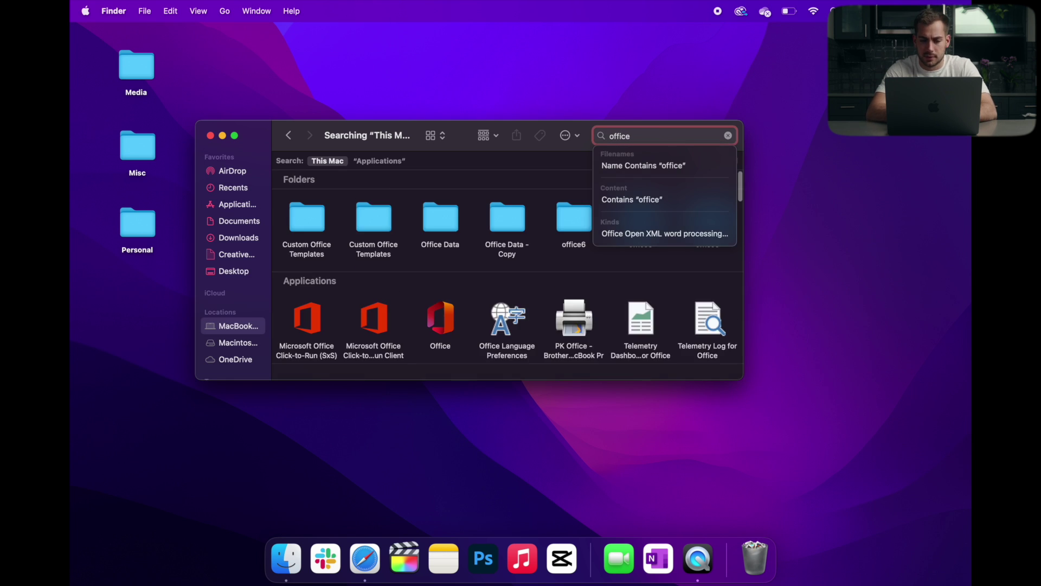
scroll(415, 282, down, 2)
right_click(448, 274)
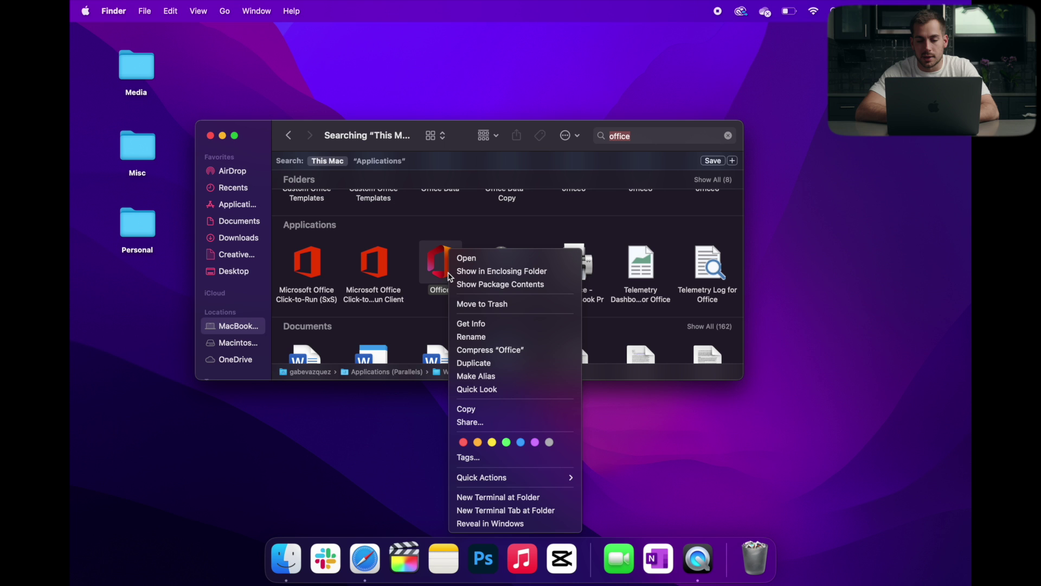
click(486, 305)
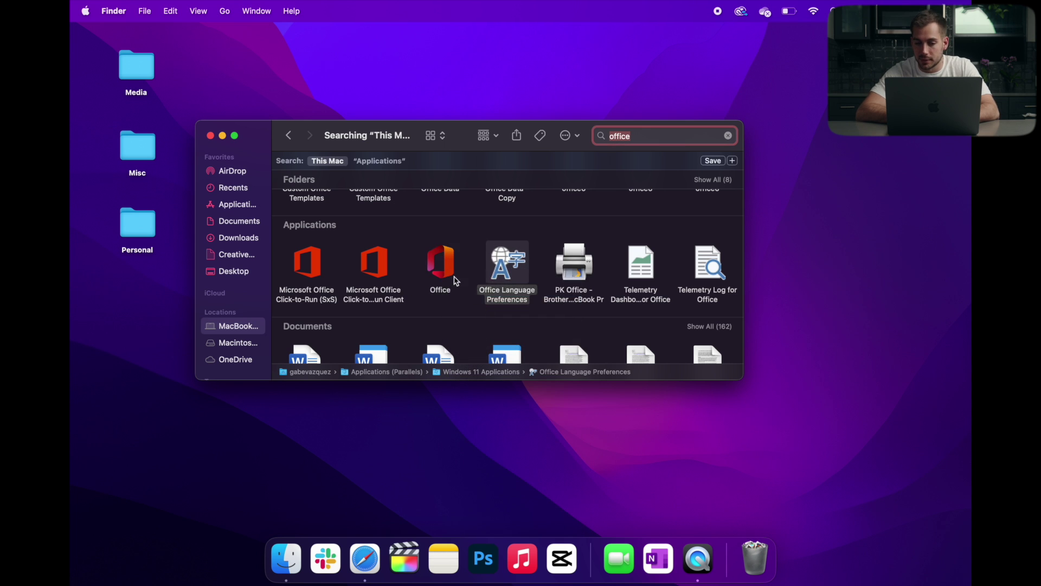
Empty the Trash permanently from the Dock
right_click(755, 559)
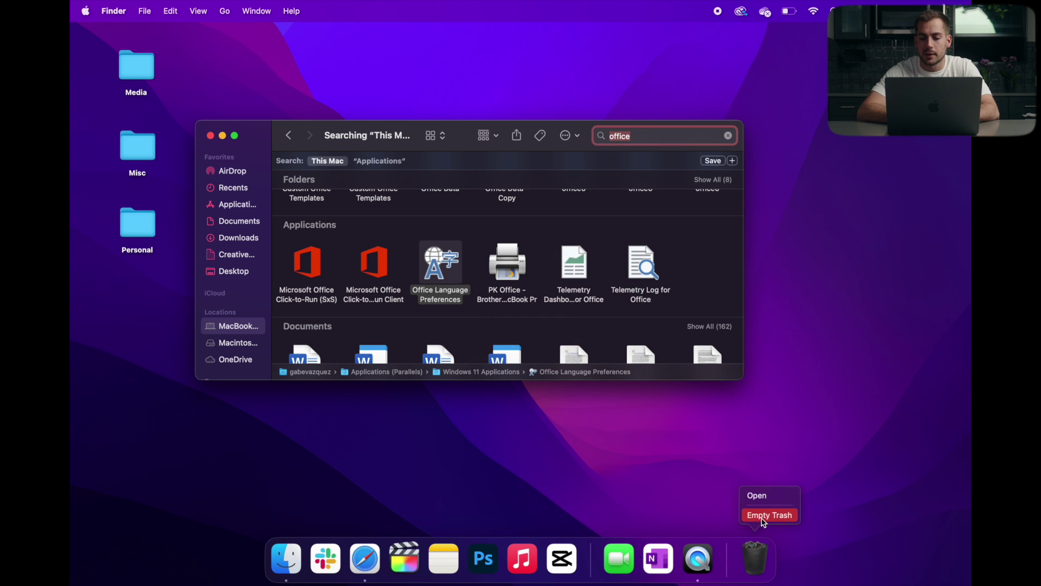
click(764, 522)
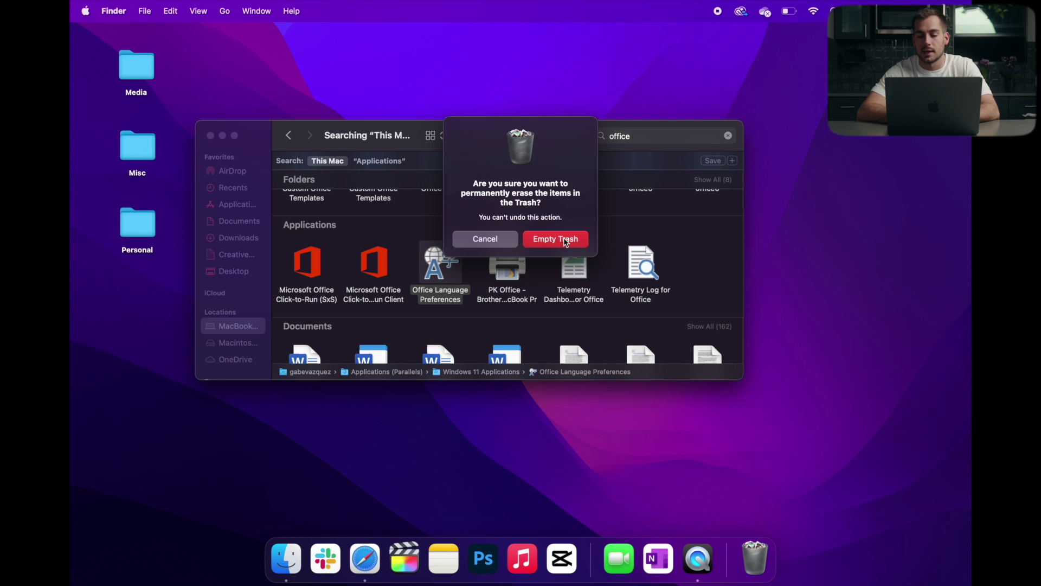
click(566, 242)
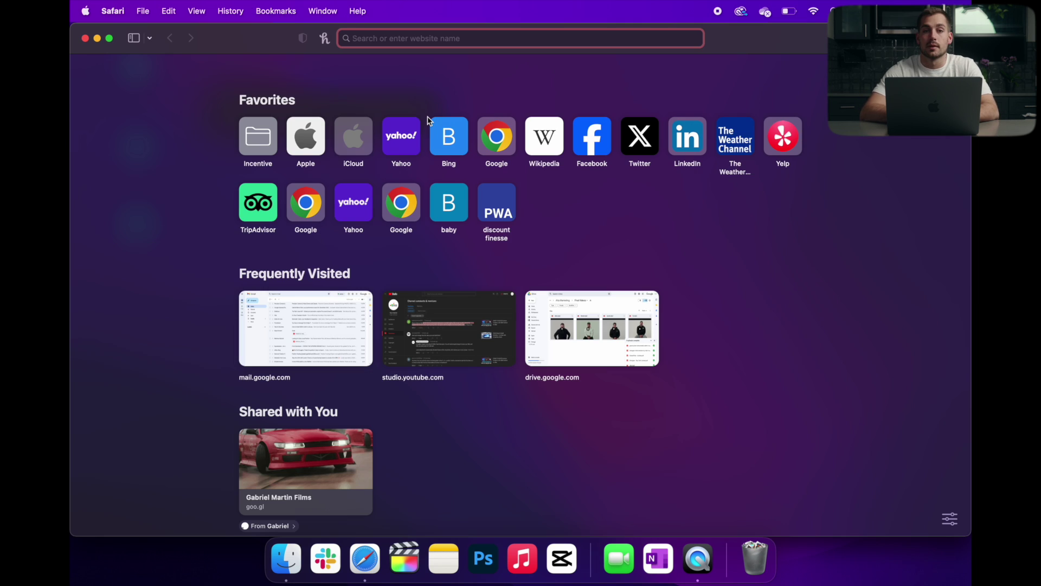
Enter wildpsyche.com in Safari's address bar to reach the Office setup sign-in
text(wildpsyche.com)
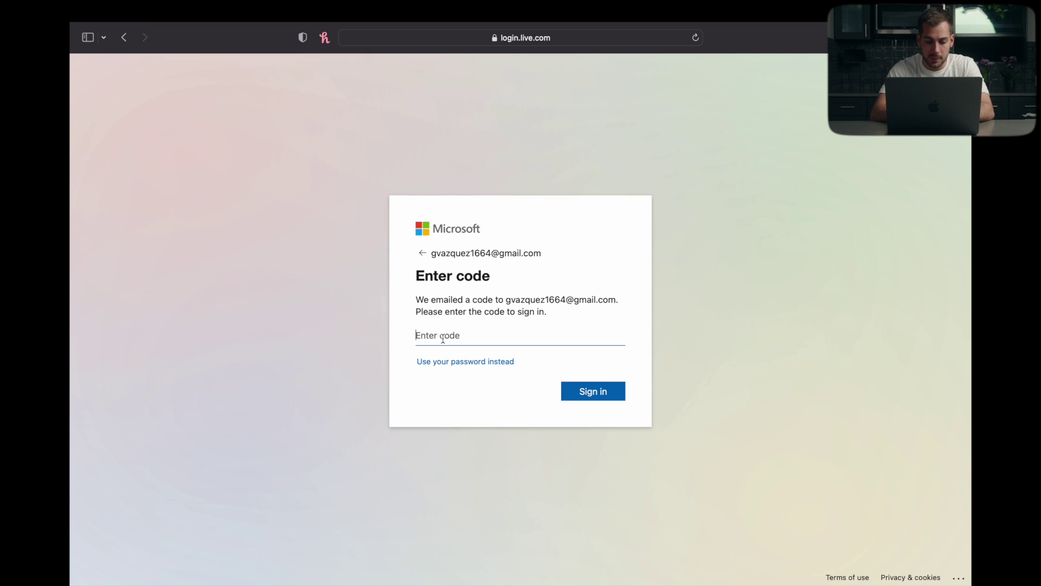
Paste the Office product key and redeem Office Home & Business 2016 for Mac
text(2)
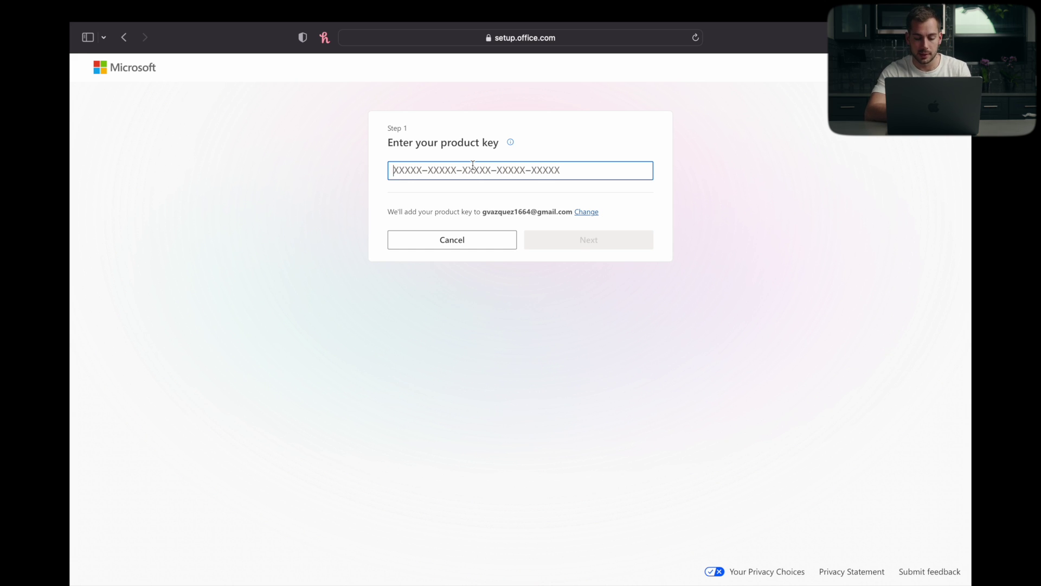
key(super+v)
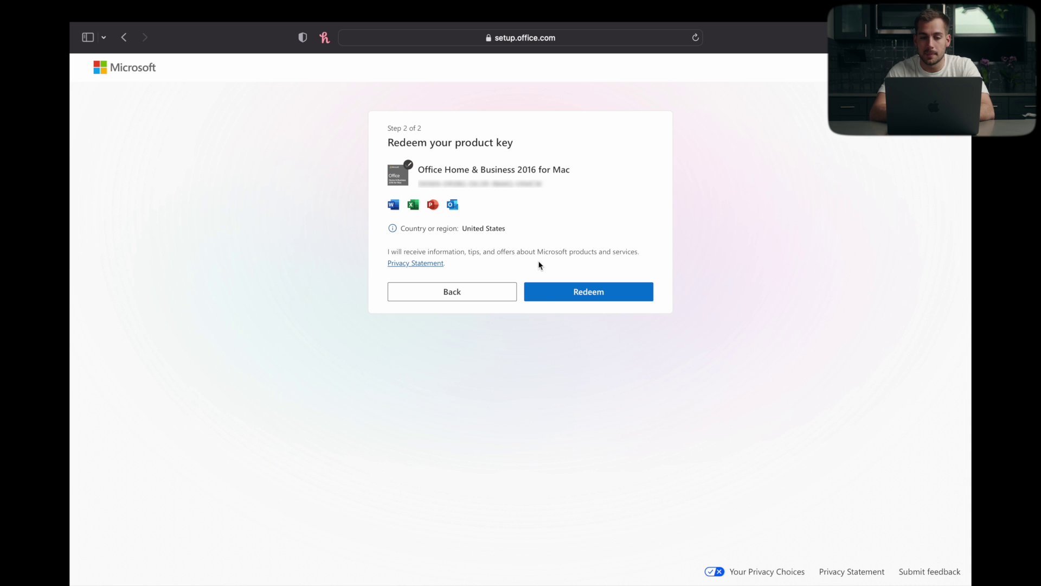
click(548, 291)
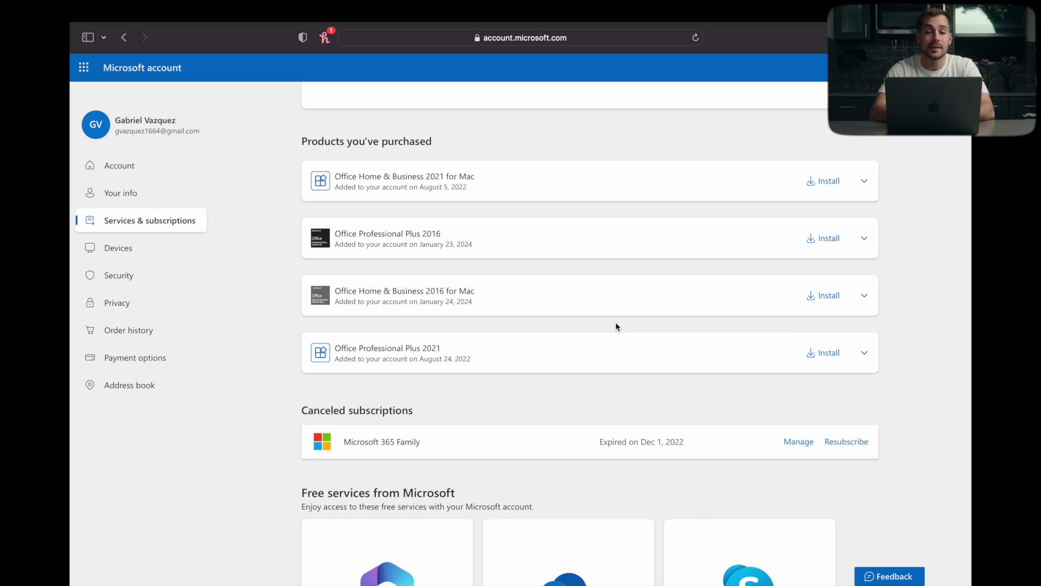
Download the 1.82 GB Office Home & Business 2016 installer from purchased products and open it
scroll(532, 293, up, 6)
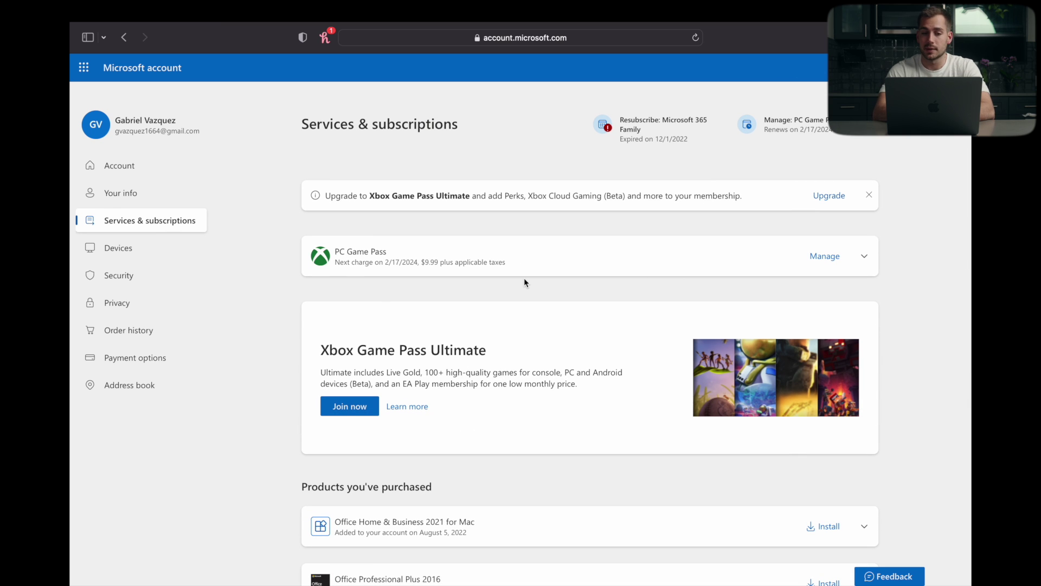
scroll(524, 278, down, 2)
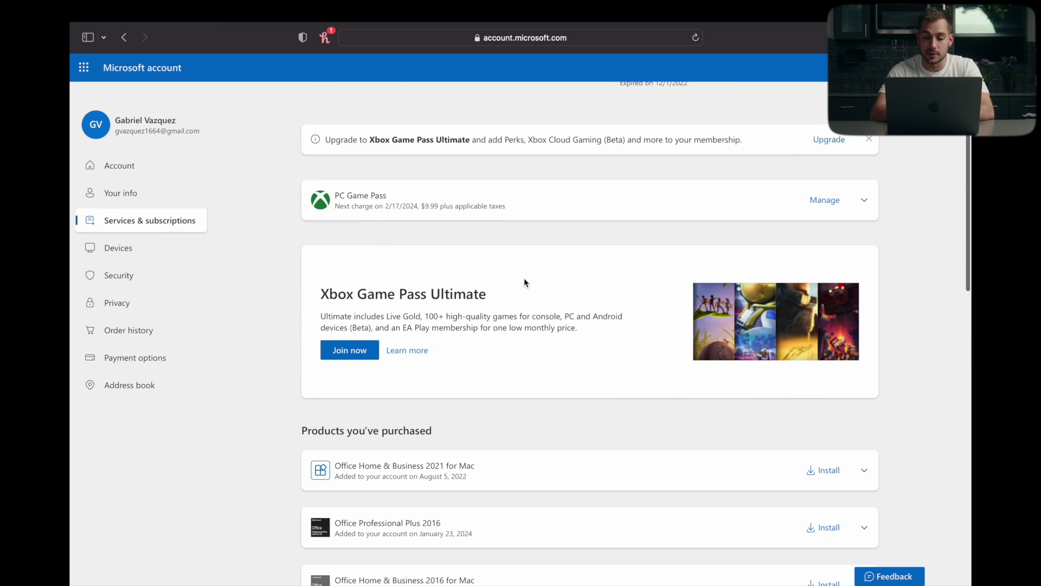
scroll(511, 224, up, 2)
scroll(511, 228, down, 5)
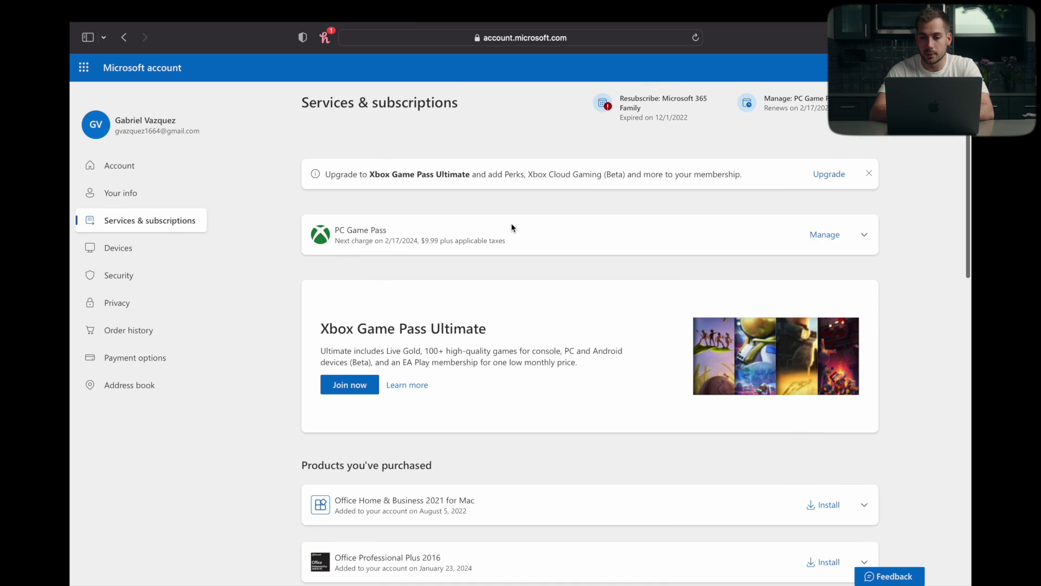
scroll(512, 227, down, 4)
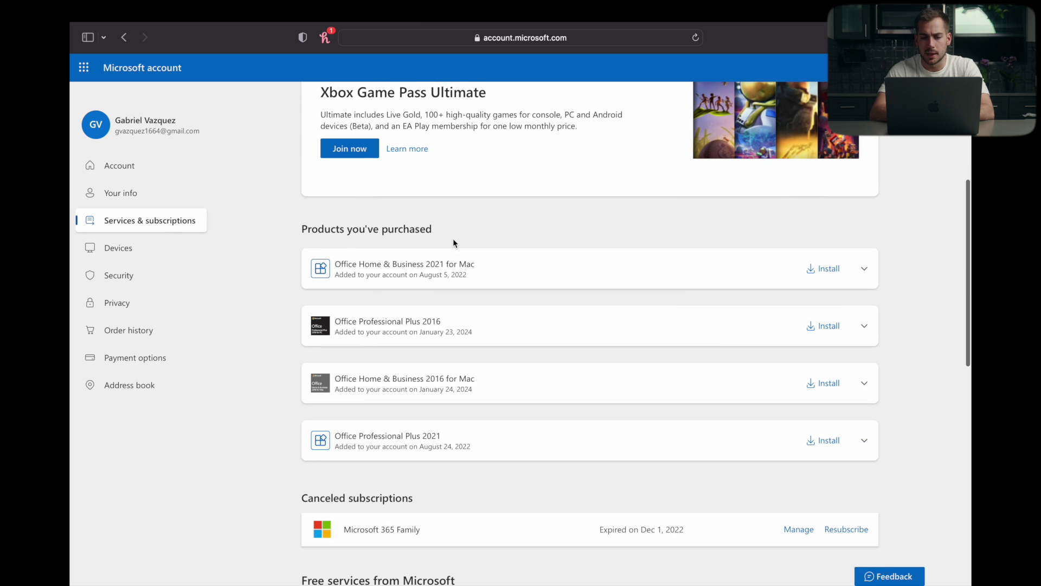
drag(432, 229, 301, 227)
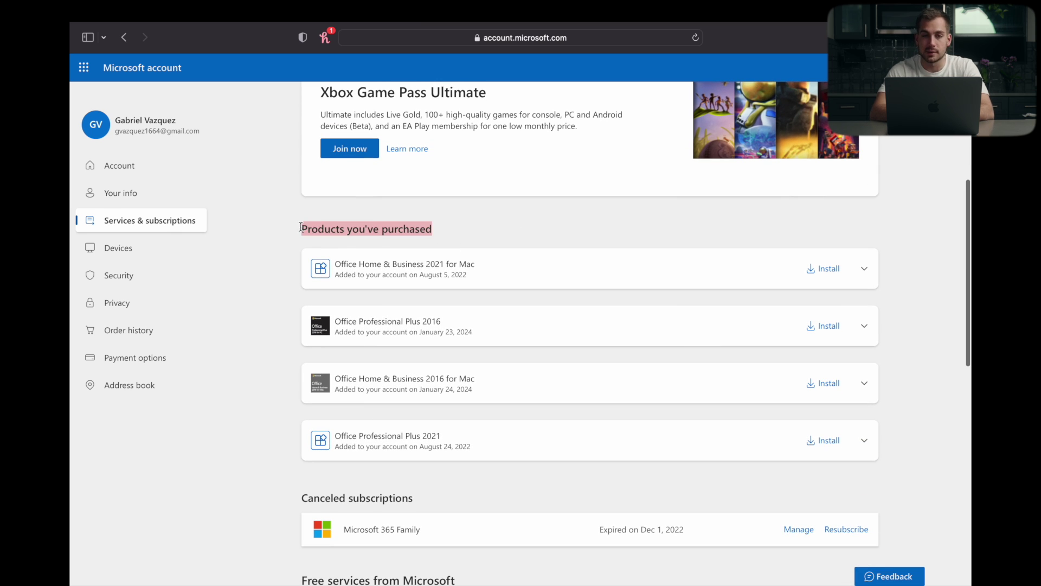
click(437, 390)
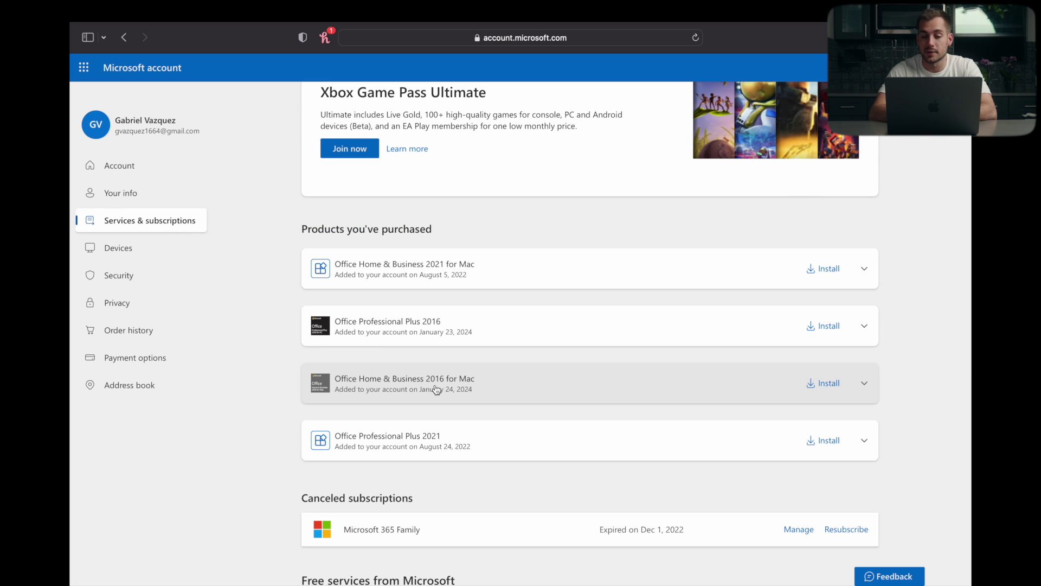
click(825, 384)
click(570, 498)
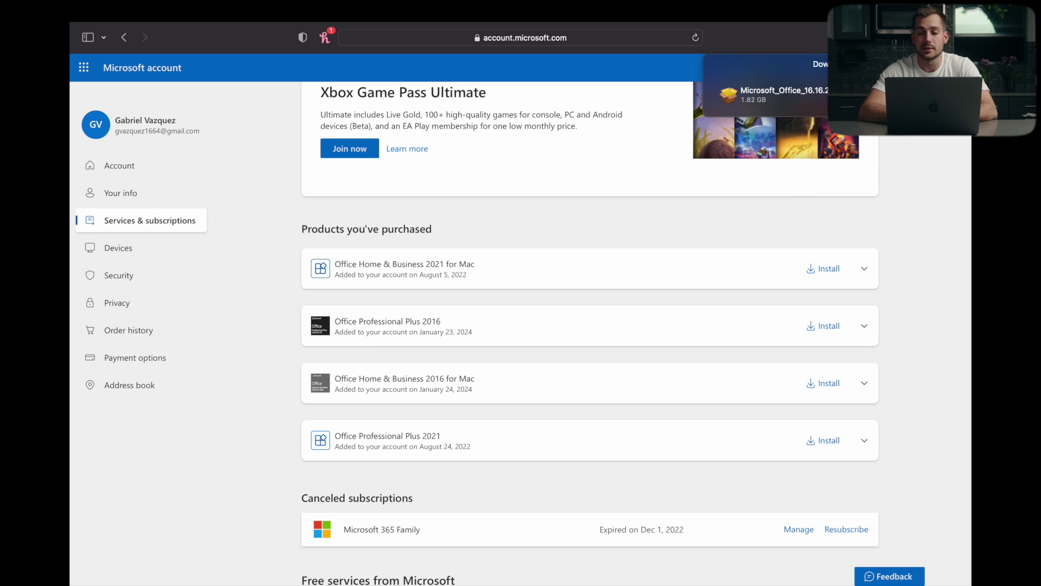
click(768, 95)
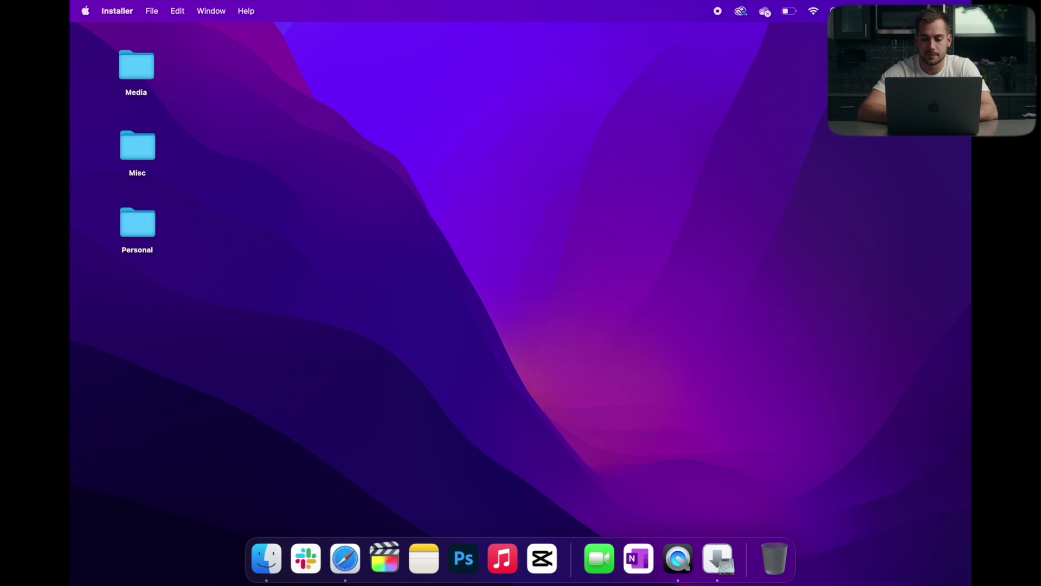
Install Office for Mac on Macintosh HD, accepting the license and admin password, then trash the installer
click(666, 378)
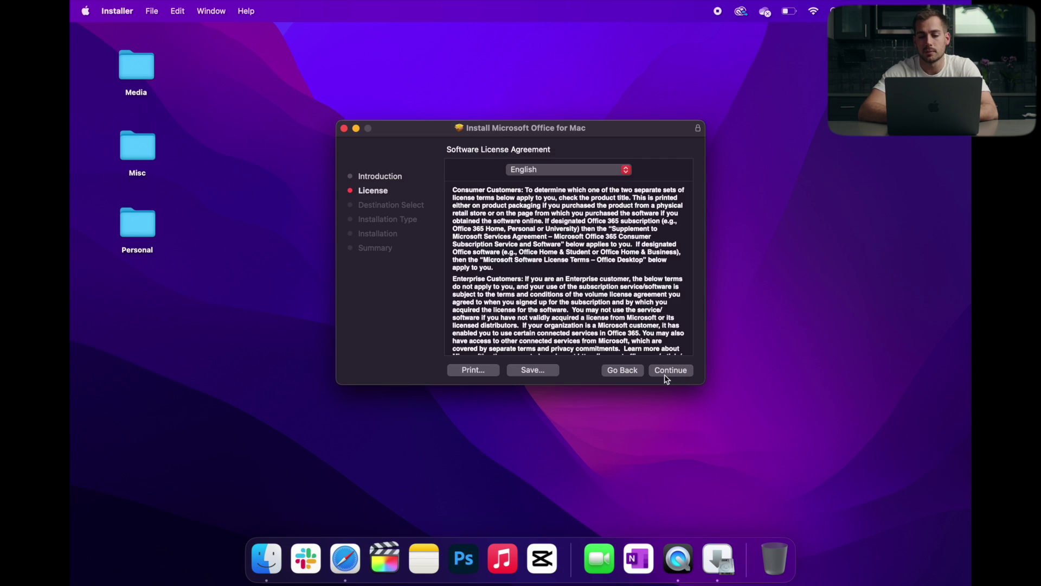
click(672, 374)
click(641, 287)
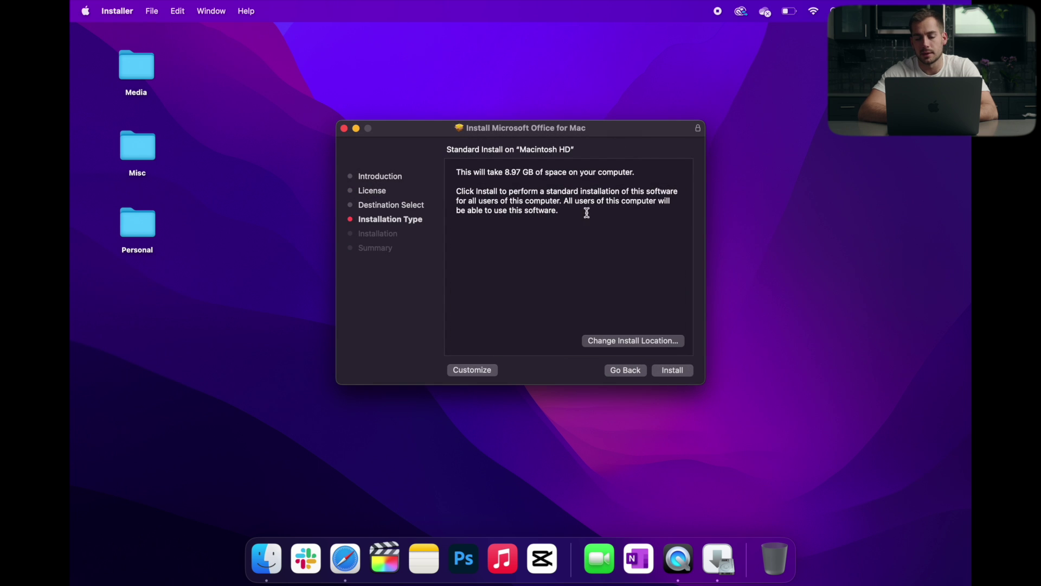
click(667, 369)
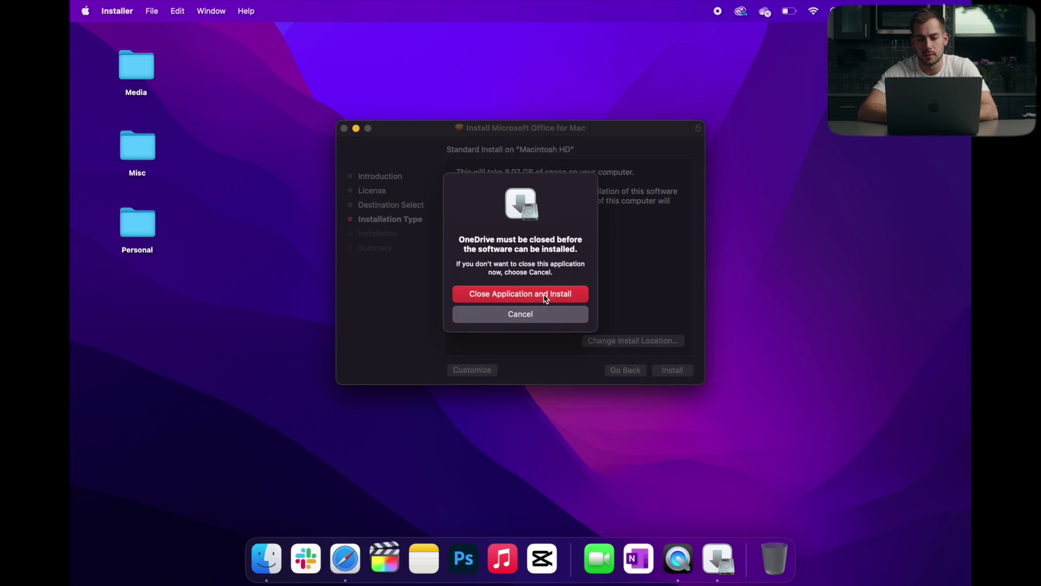
click(512, 296)
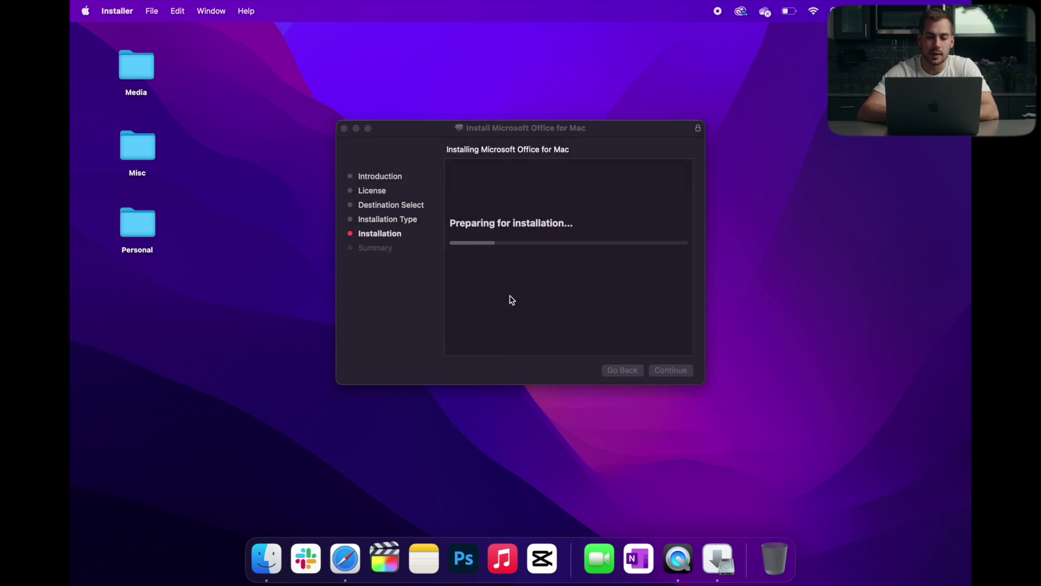
click(499, 231)
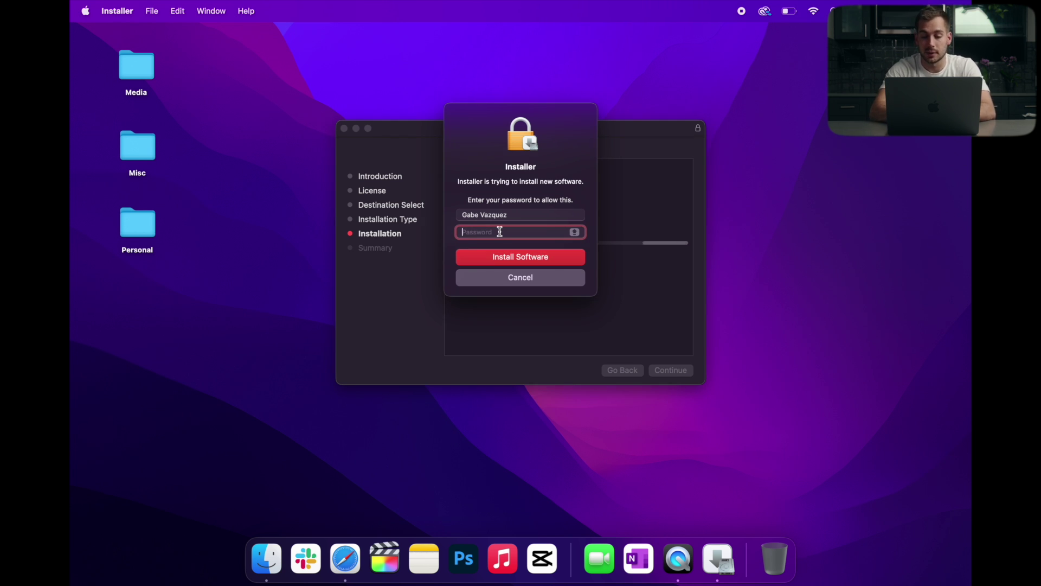
text(••••)
key(Return)
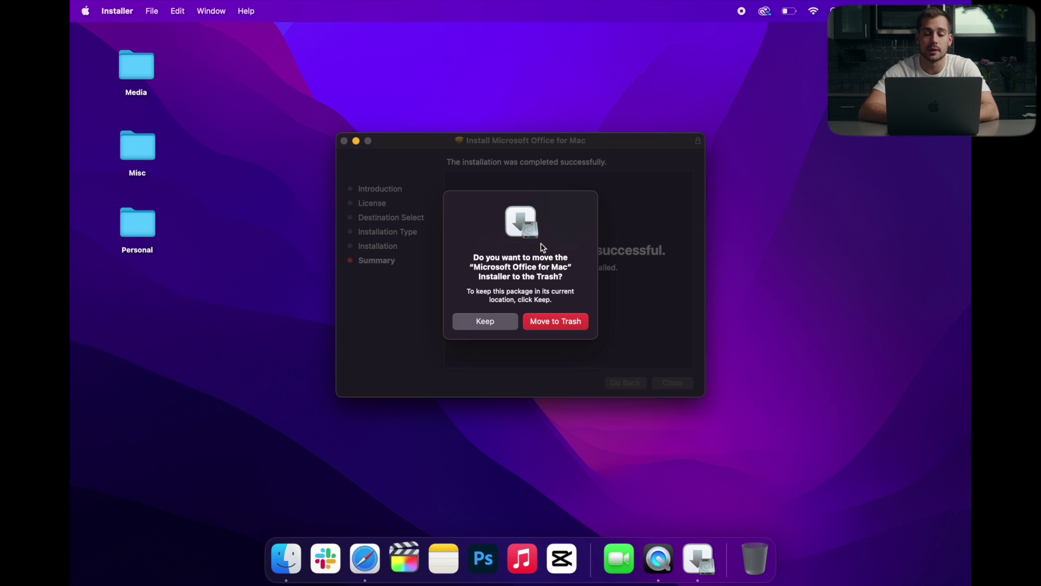
click(552, 326)
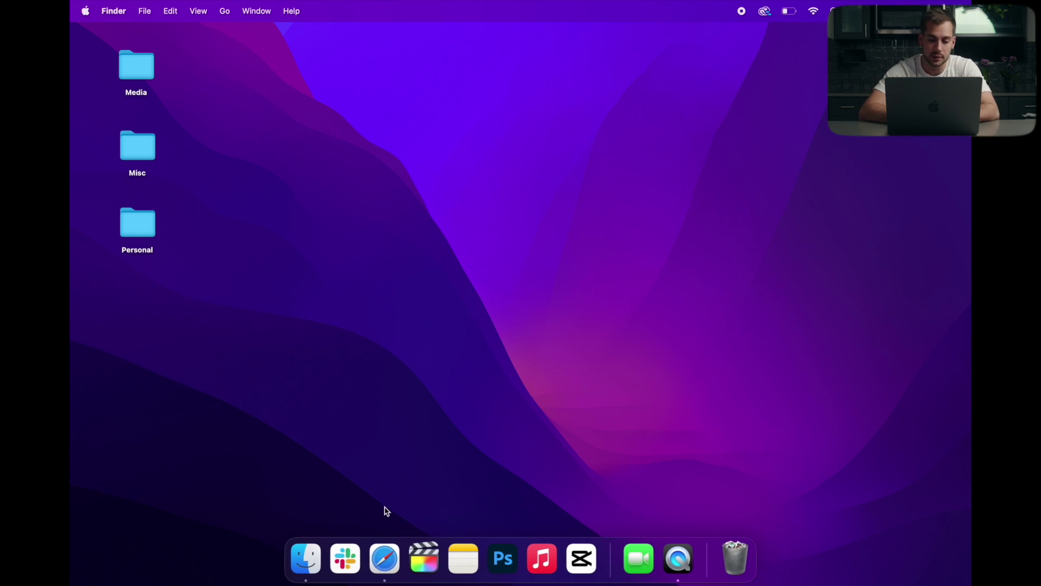
Launch Microsoft Word from the Applications list in a new Finder window
click(286, 559)
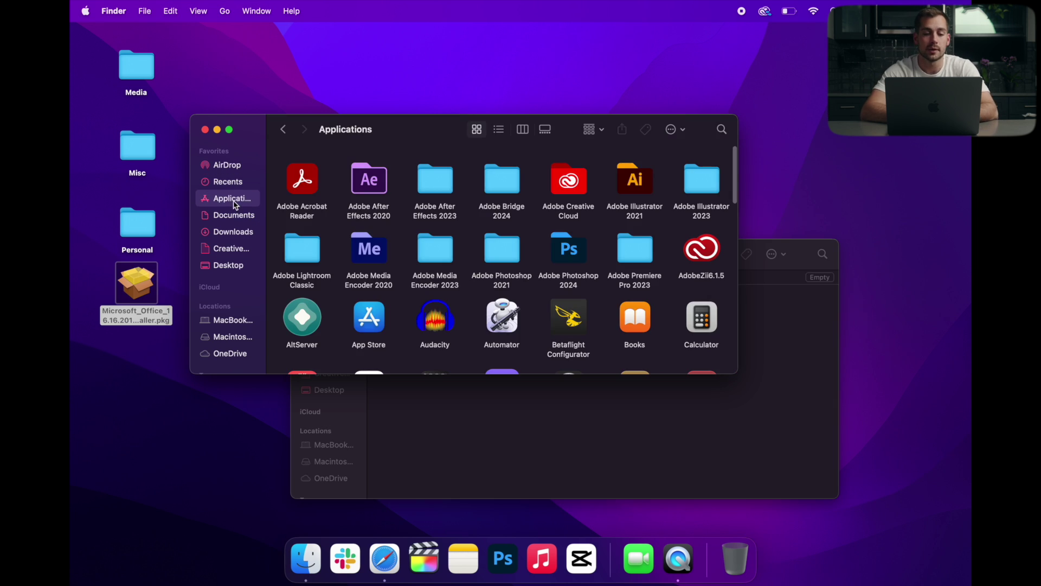
scroll(428, 234, down, 8)
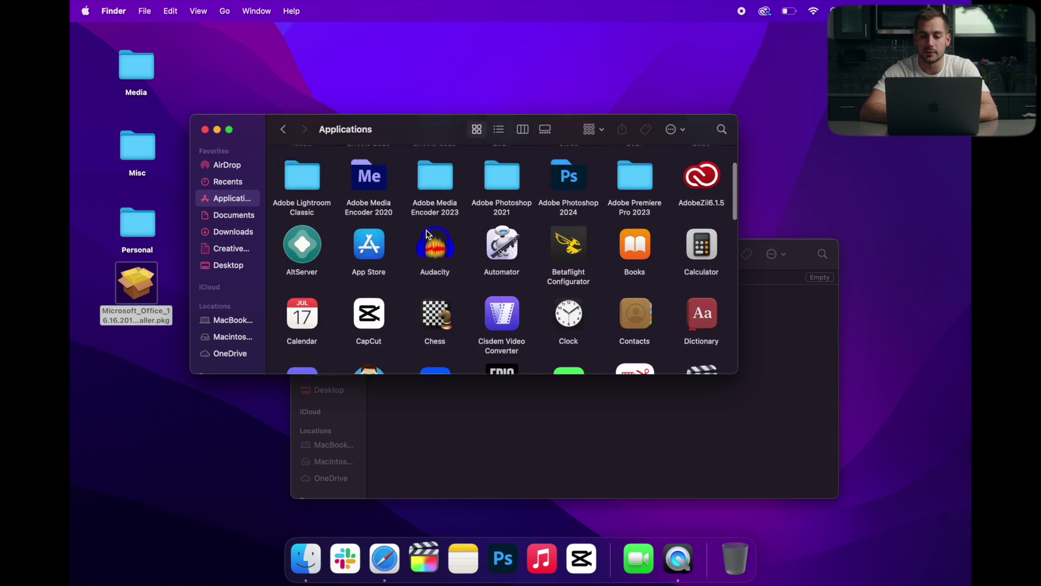
scroll(429, 234, down, 3)
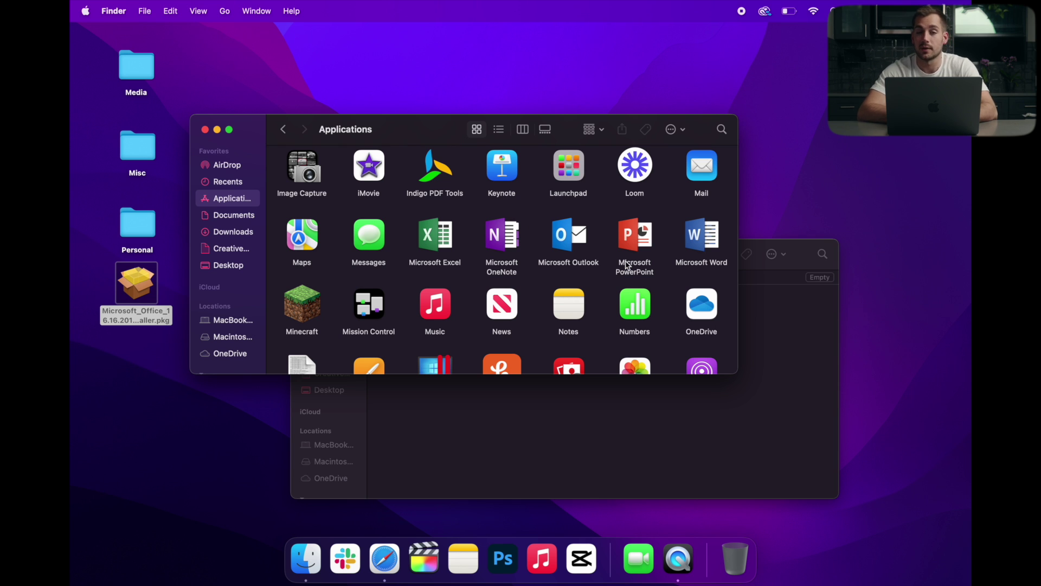
double_click(705, 249)
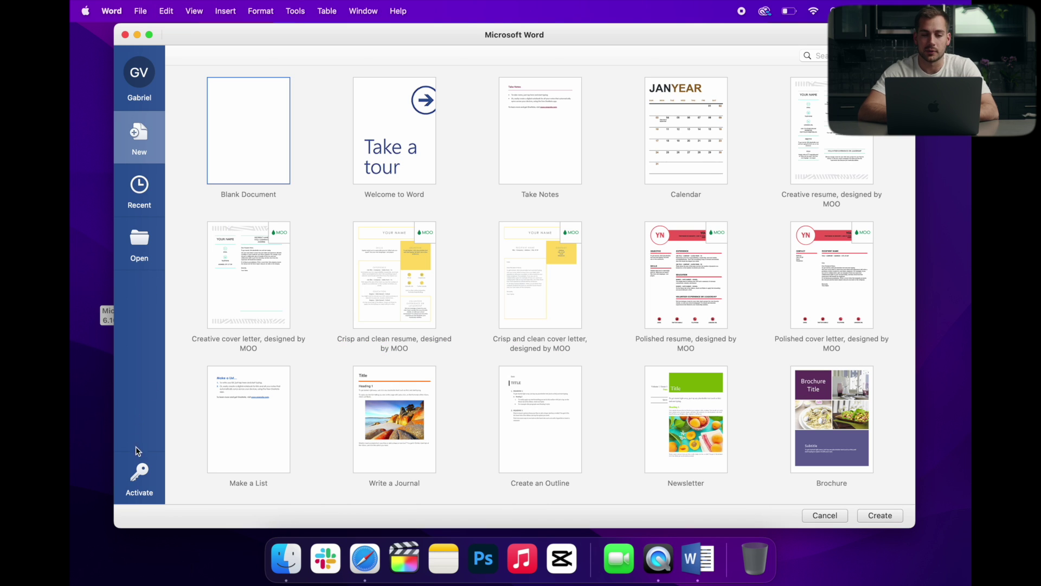
Activate Office with the account e-mail and emailed verification code, then close Word's template gallery
click(137, 477)
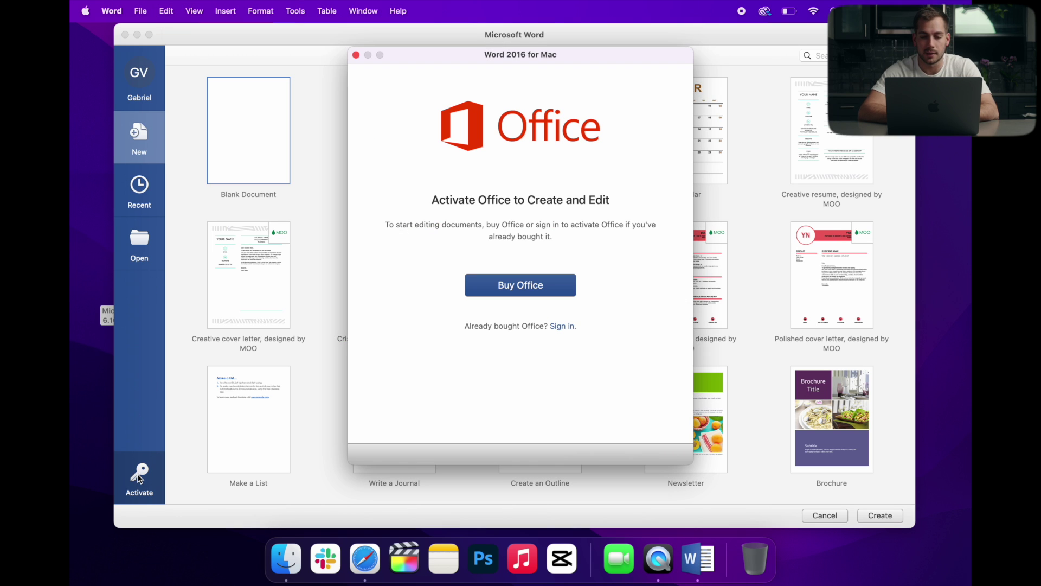
click(560, 325)
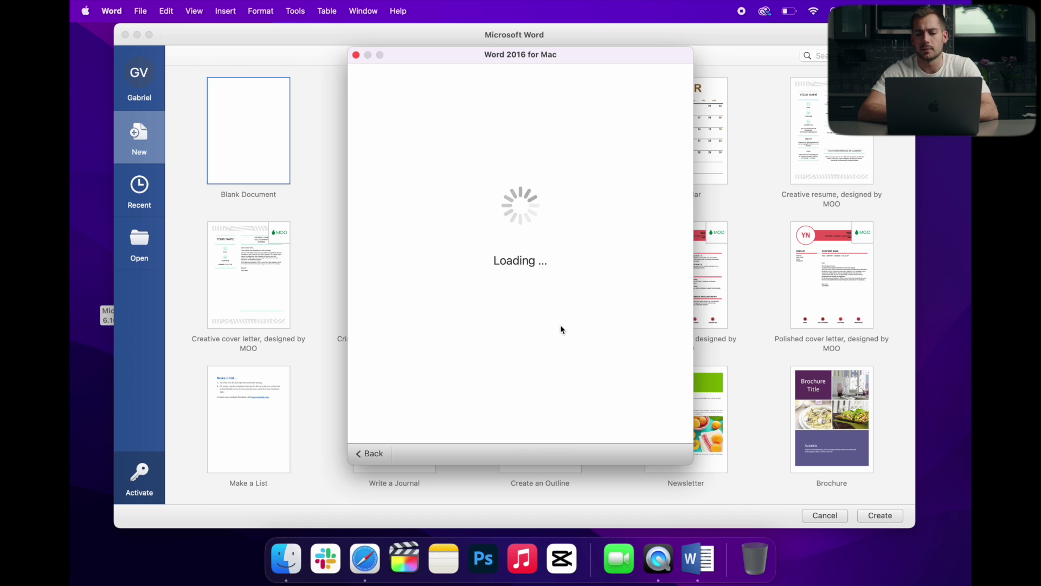
click(598, 232)
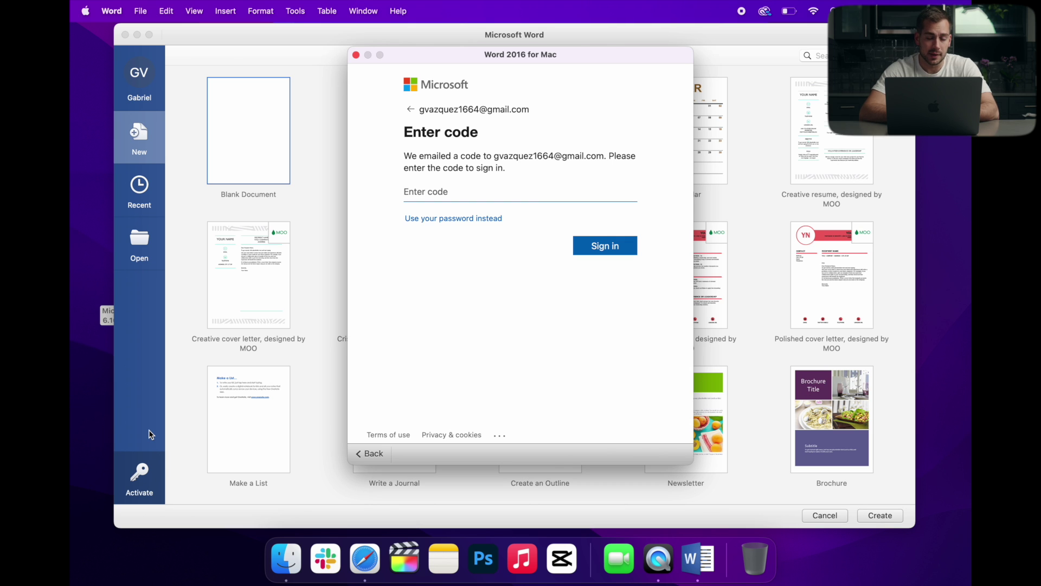
click(456, 201)
key(super+v)
key(Return)
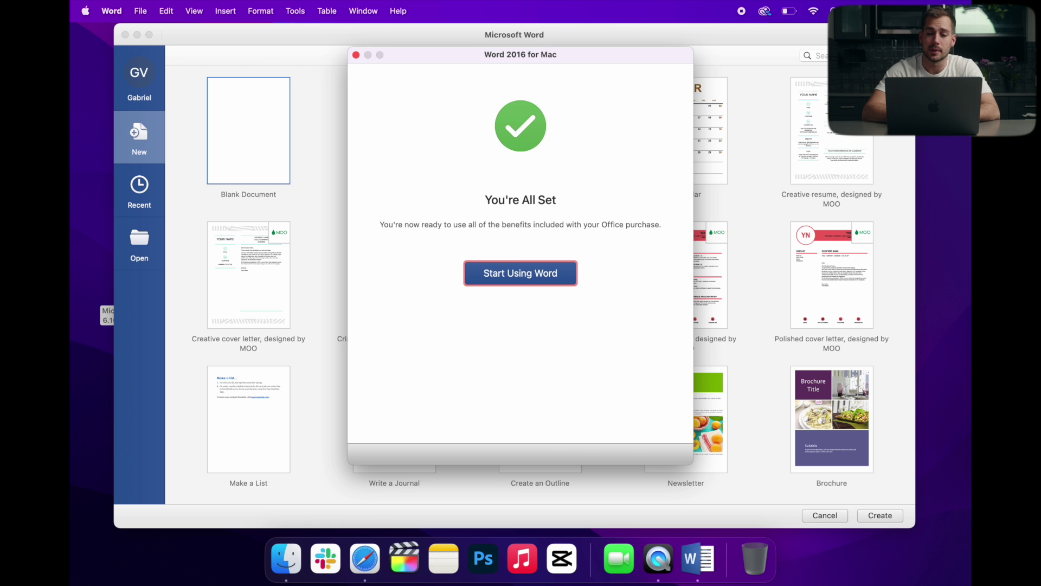
click(530, 282)
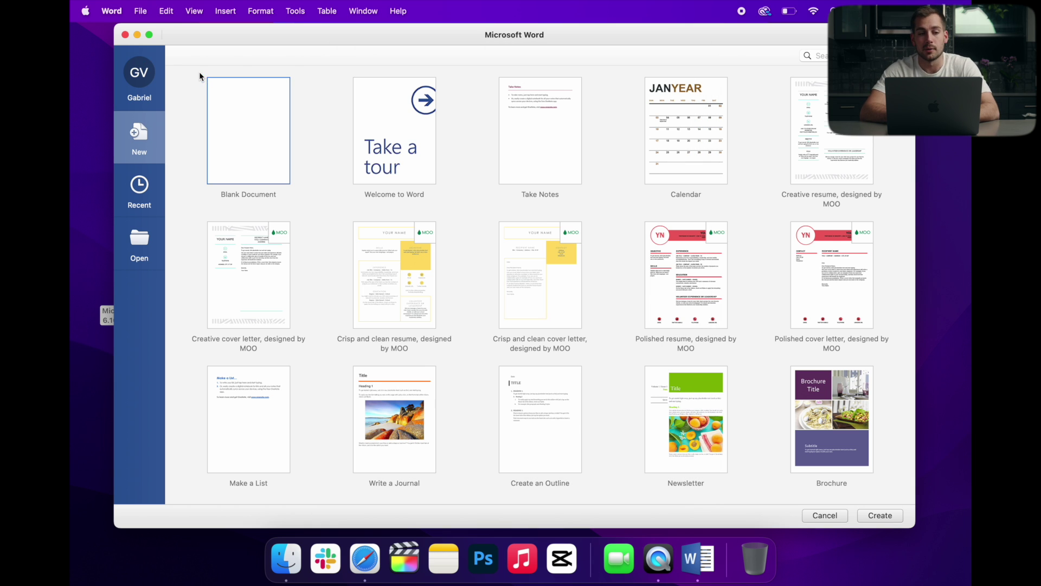
click(125, 35)
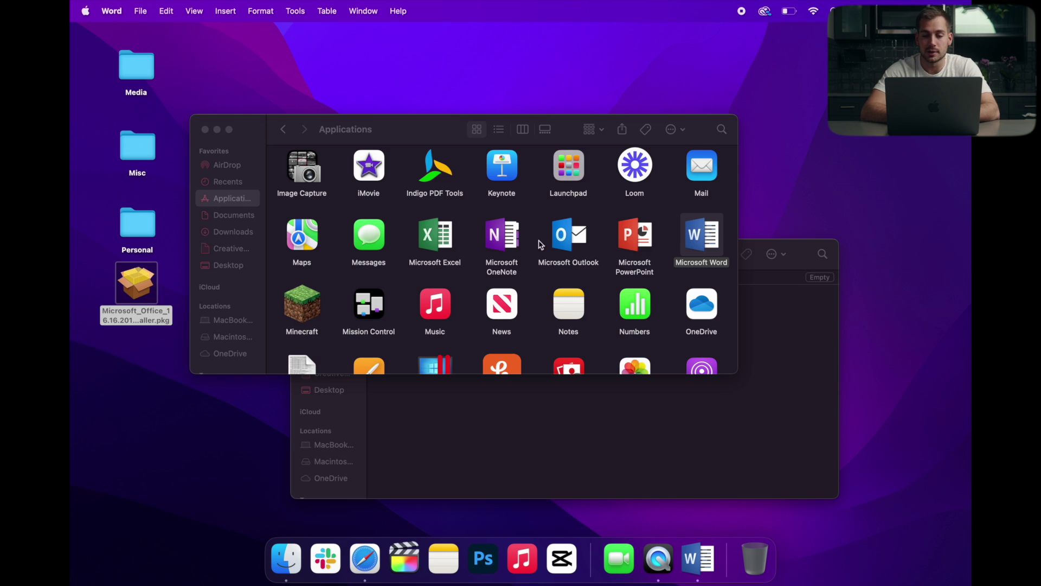
Launch Microsoft Excel from the open Finder Applications window
double_click(449, 236)
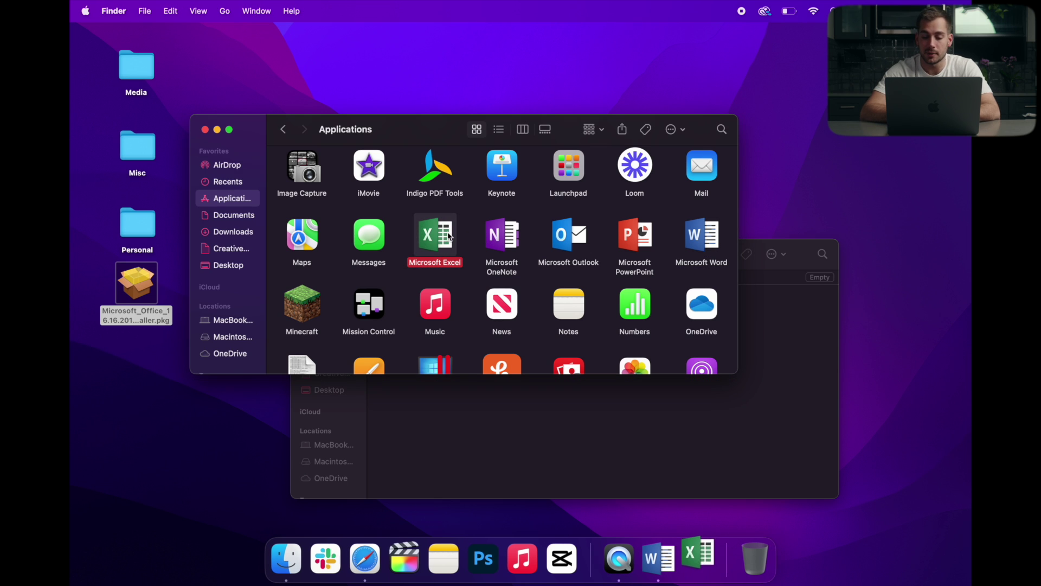